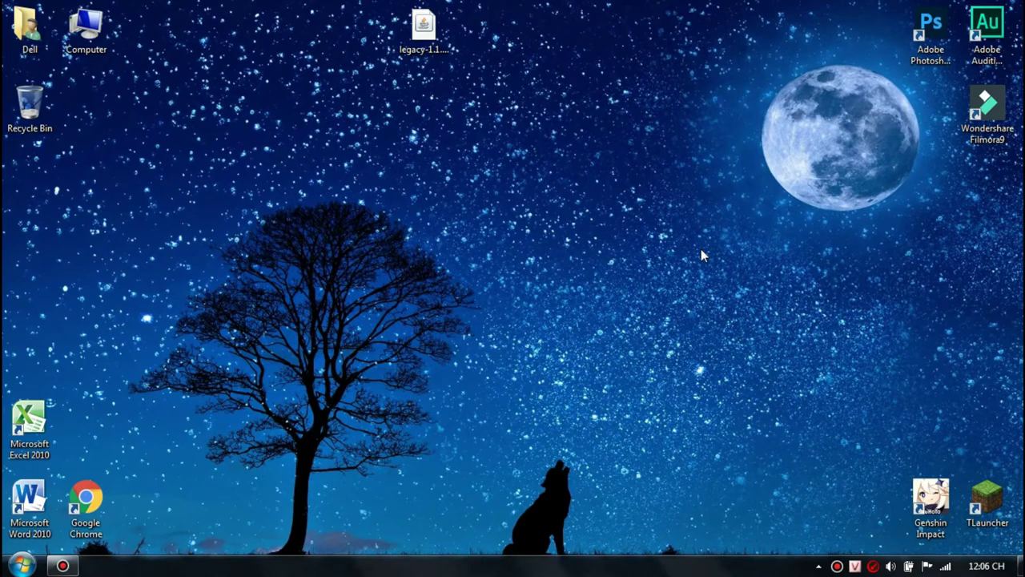
right_click(539, 2)
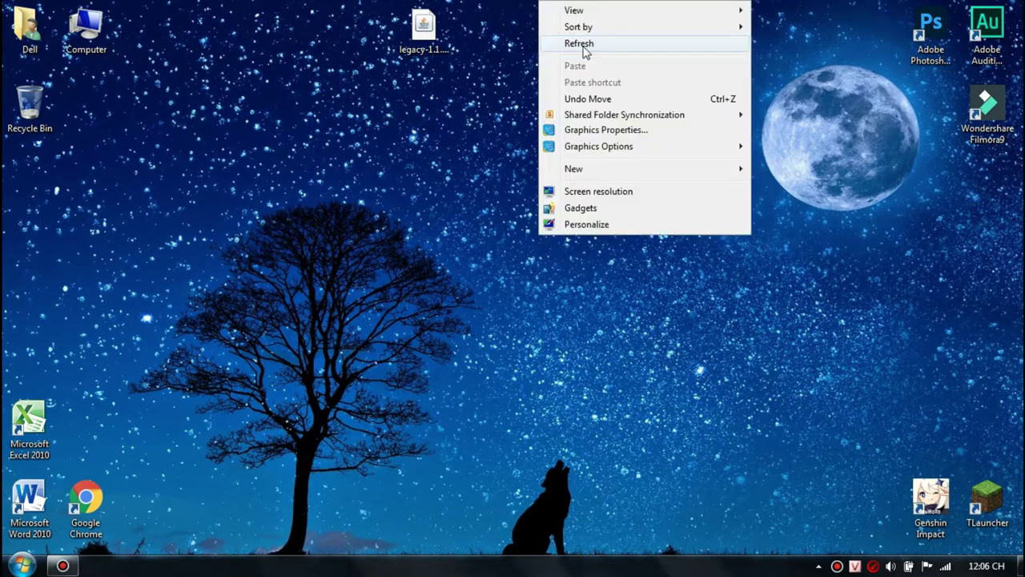
left_click(584, 48)
left_click(423, 31)
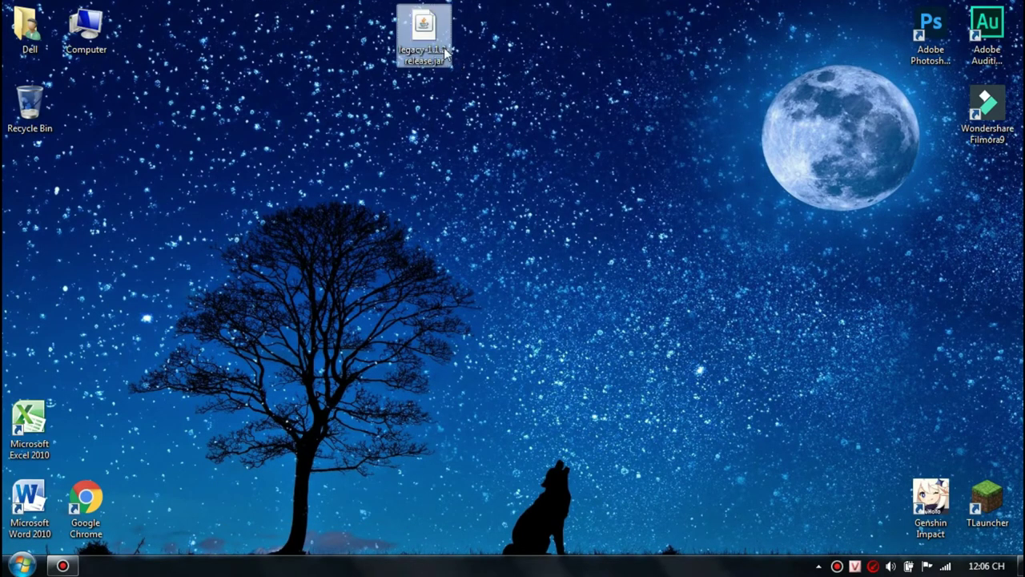
left_click(524, 8)
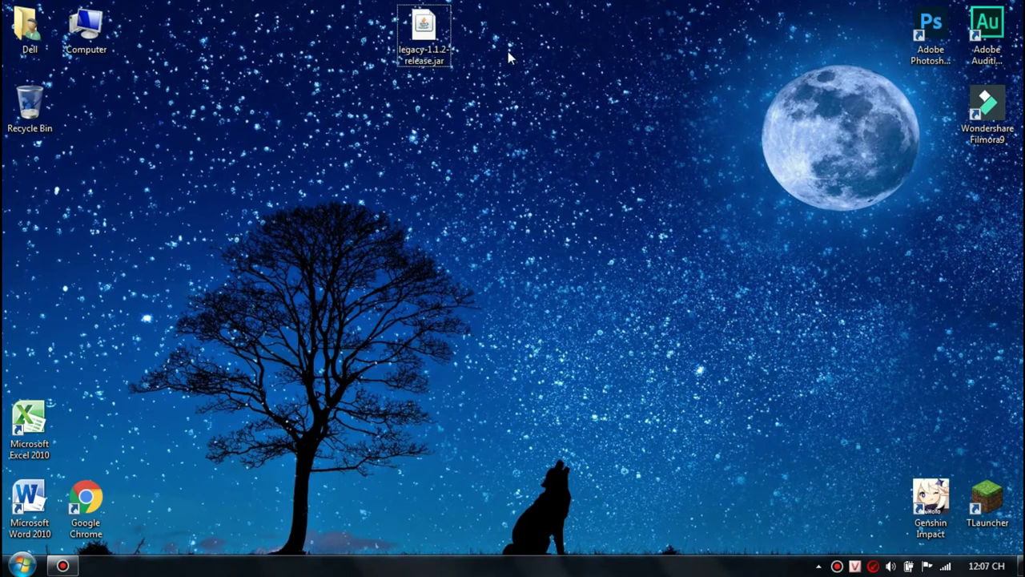
right_click(508, 51)
left_click(546, 94)
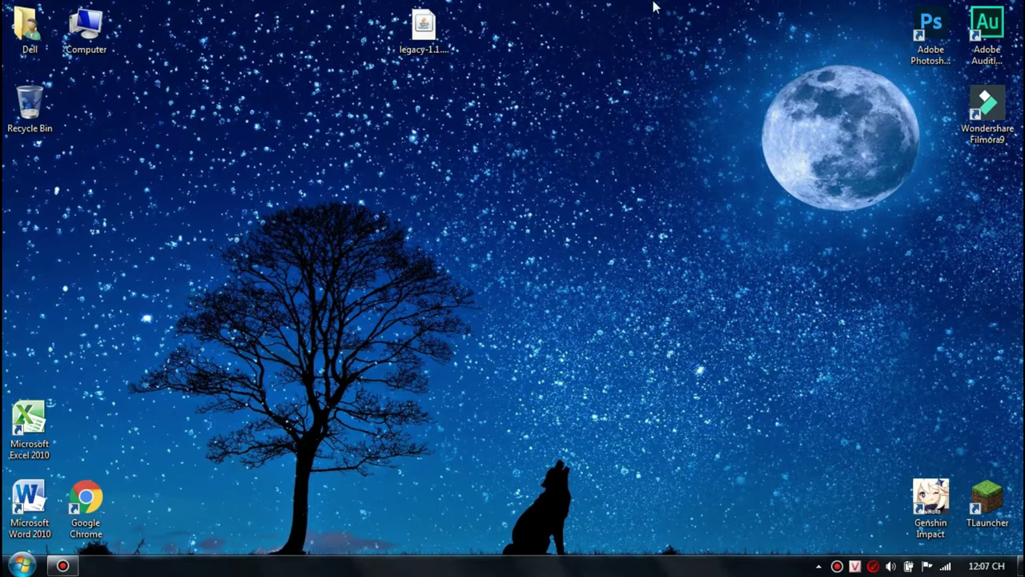
right_click(853, 211)
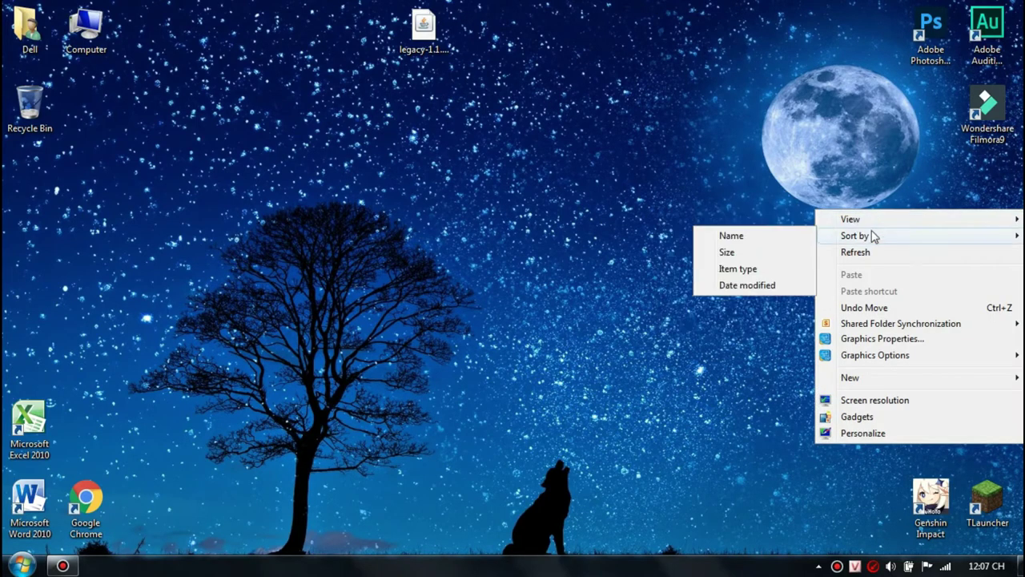
left_click(945, 253)
right_click(583, 215)
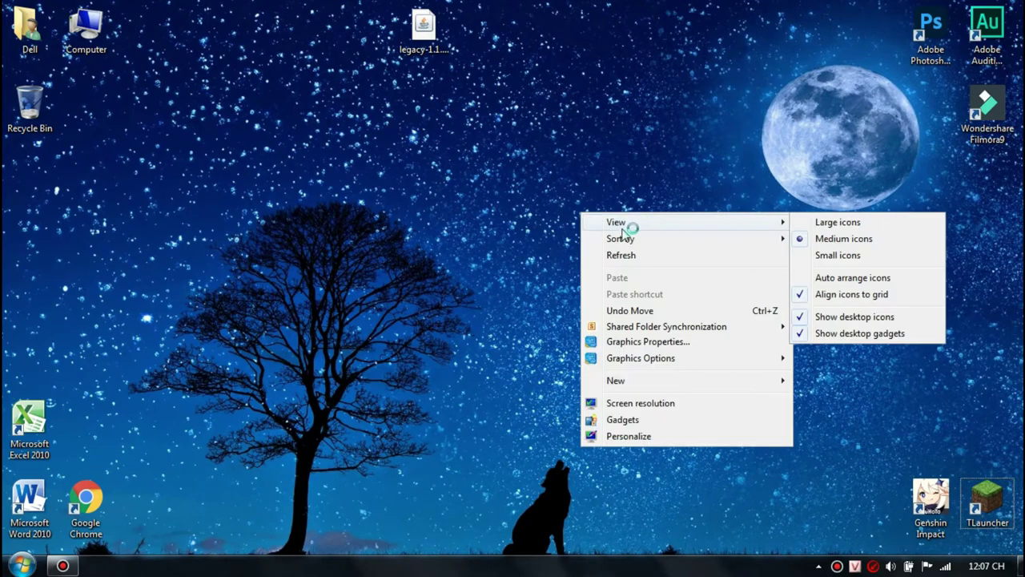
left_click(623, 252)
right_click(665, 259)
left_click(702, 299)
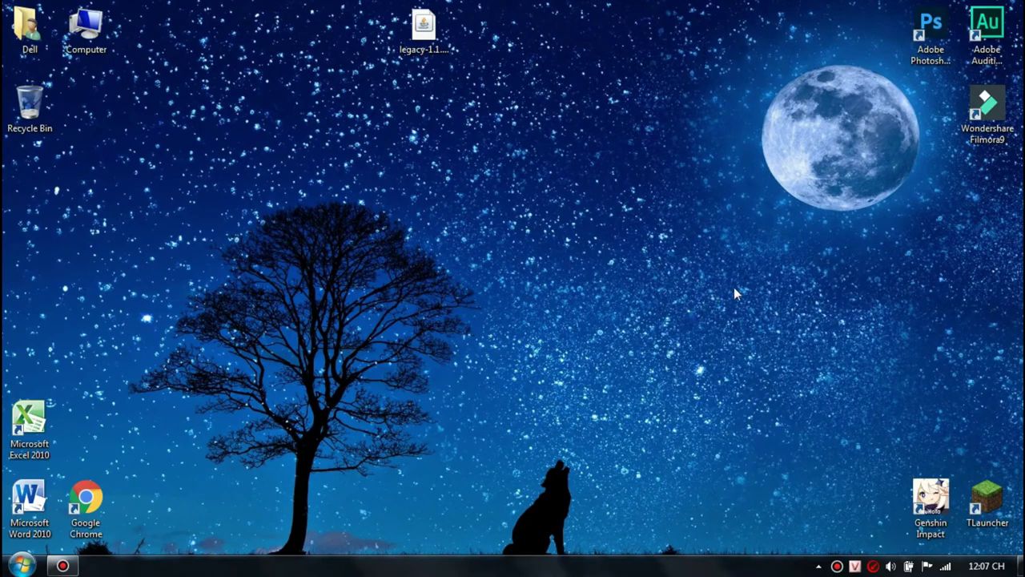
right_click(691, 197)
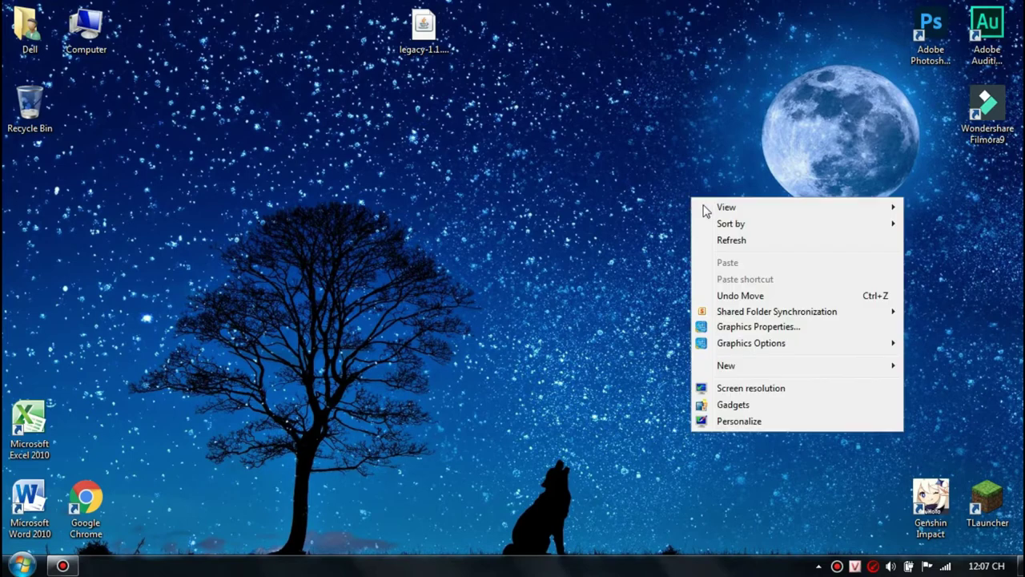
left_click(759, 248)
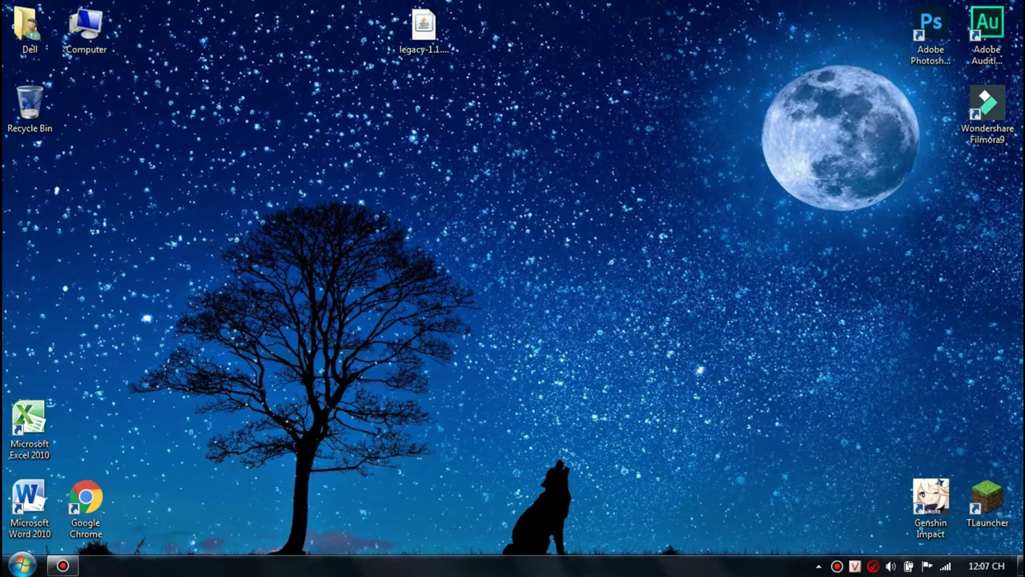
right_click(820, 4)
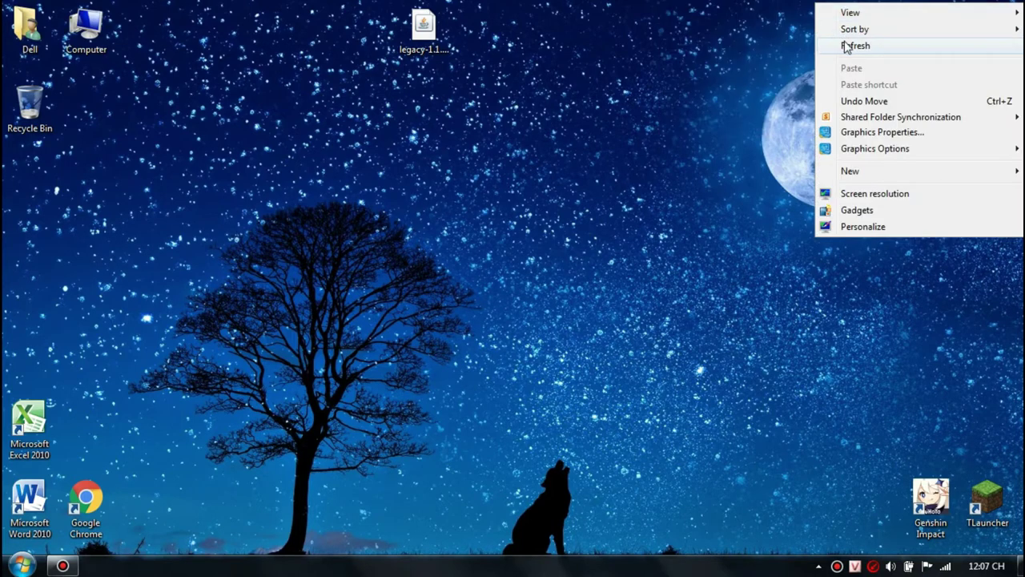
left_click(853, 45)
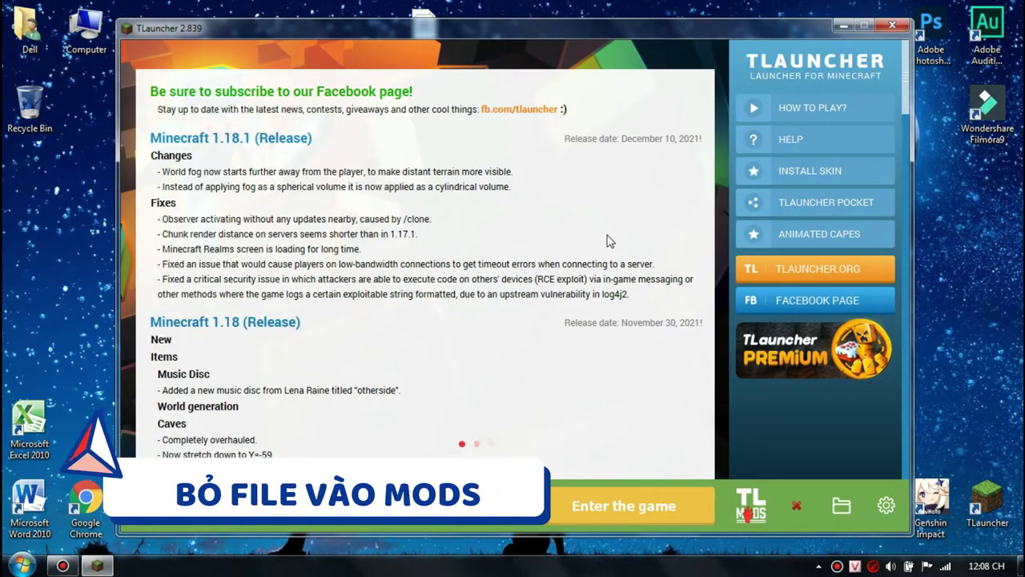
Open the Minecraft game folder from the launcher and move legacy-1.1.2-release.jar from the desktop into its mods folder
right_click(368, 2)
left_click(430, 53)
left_click(841, 505)
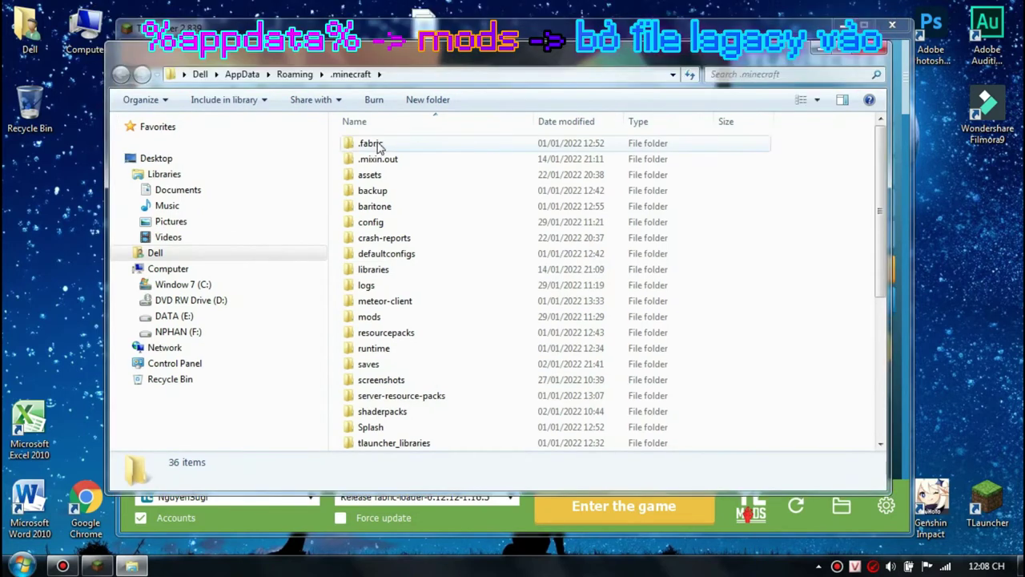
double_click(435, 317)
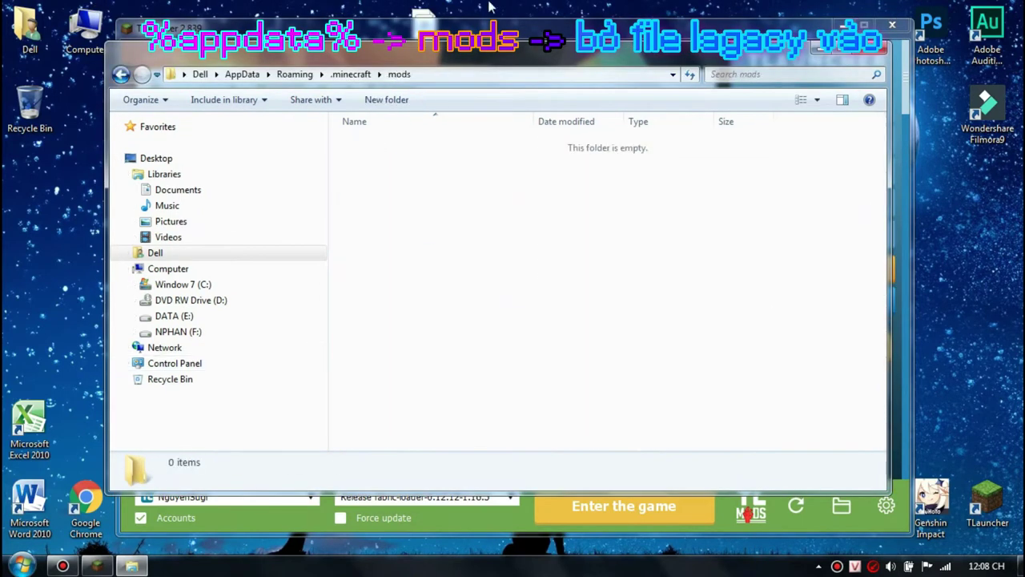
left_click_drag(454, 6, 498, 212)
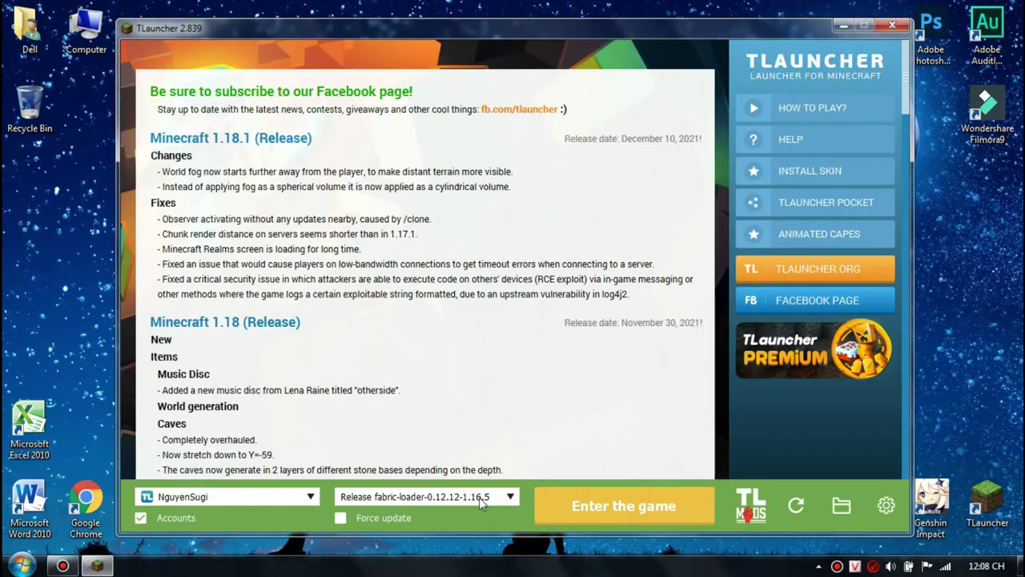
Select ForgeOptiFine 1.12.2 as the game version in the launcher
left_click(483, 498)
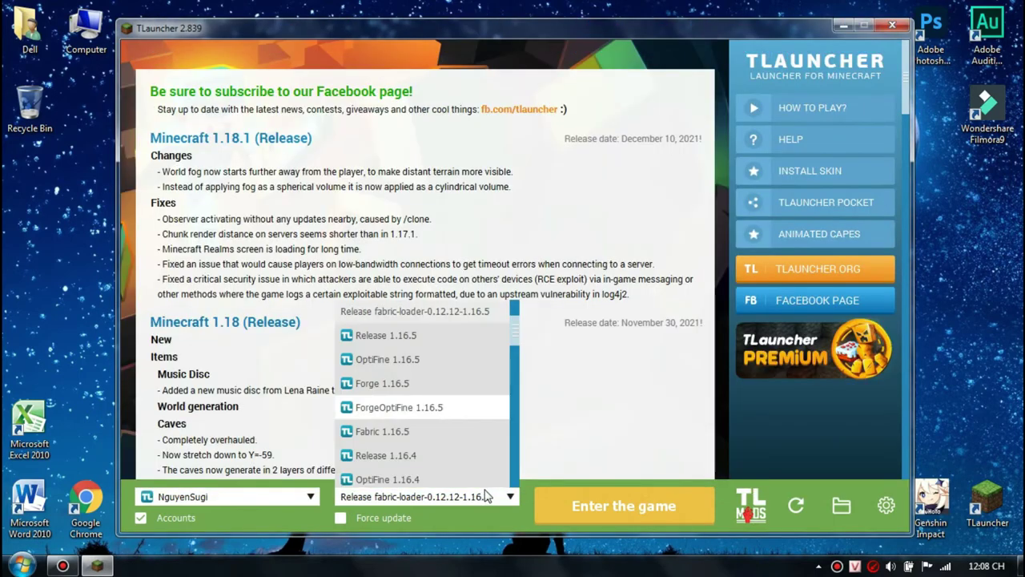
left_click_drag(515, 339, 513, 364)
scroll(425, 420, "down", 10)
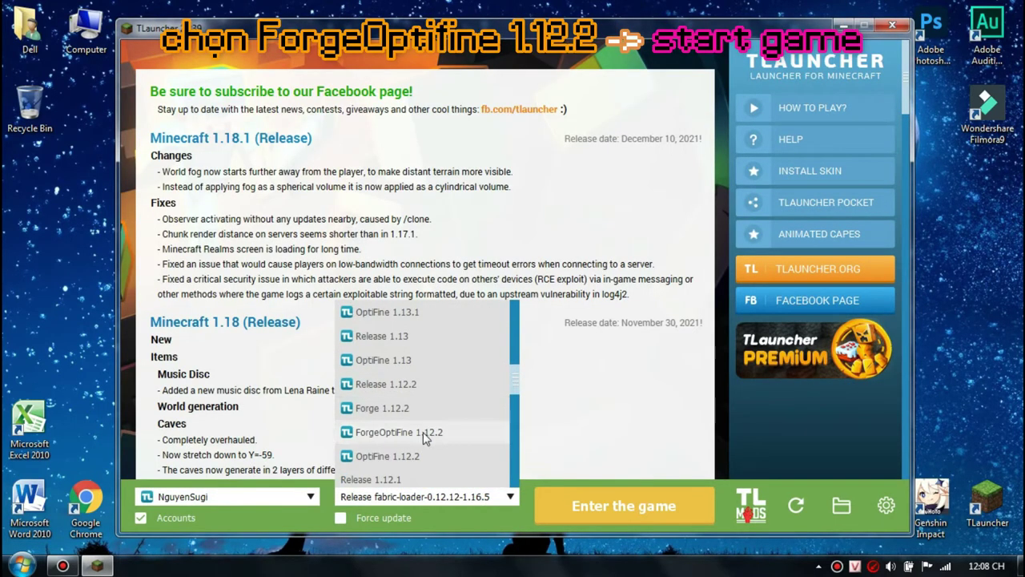
left_click(425, 433)
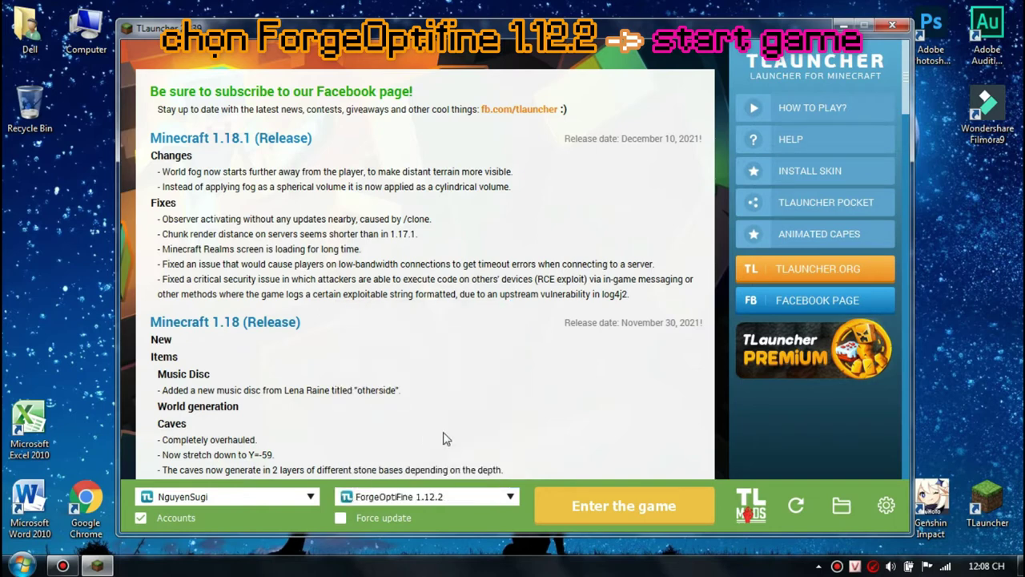
left_click(558, 503)
right_click(1011, 184)
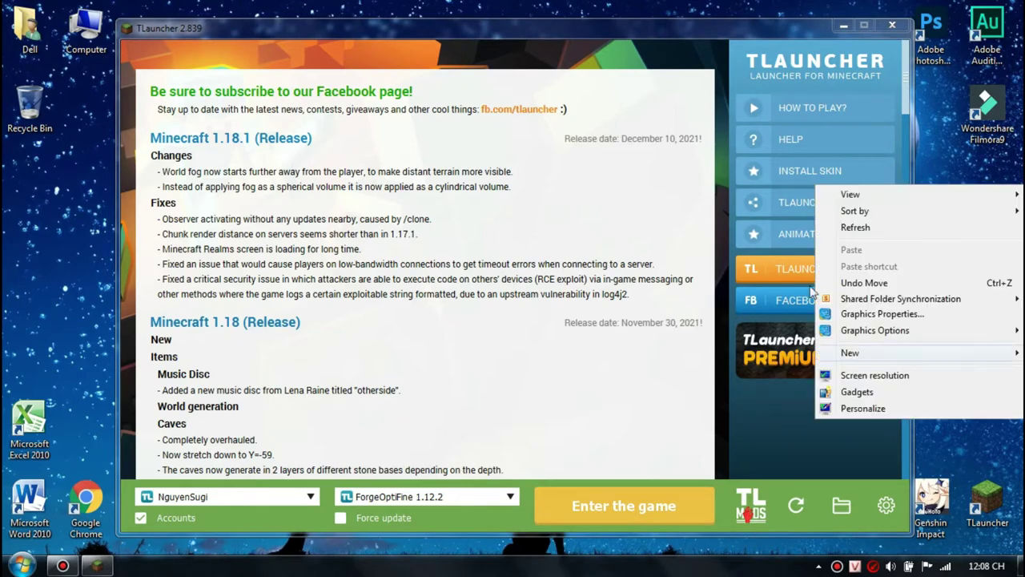
left_click(881, 228)
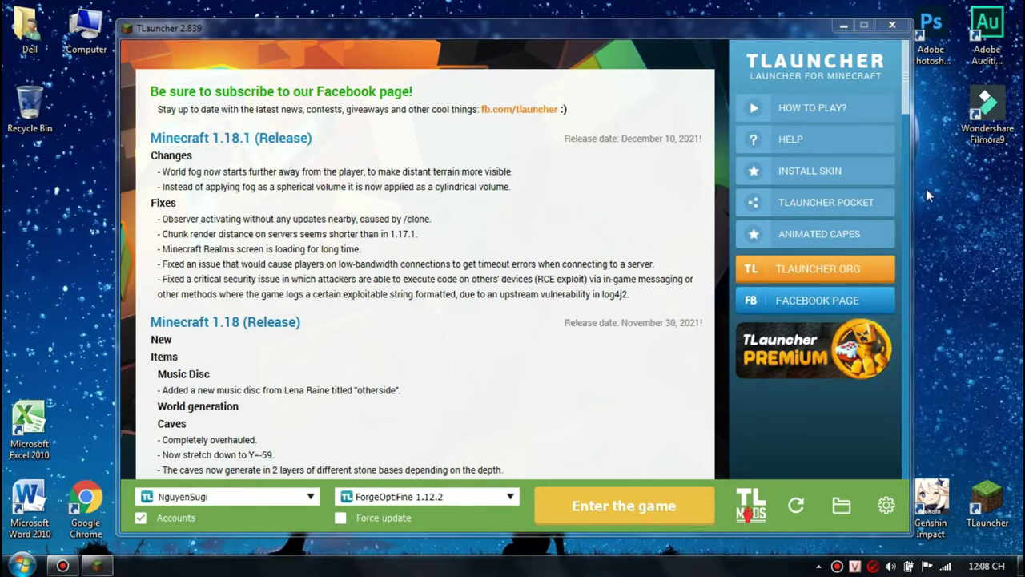
mouse_move(721, 25)
left_mouse_down()
mouse_move(686, 17)
mouse_move(726, 31)
left_mouse_up()
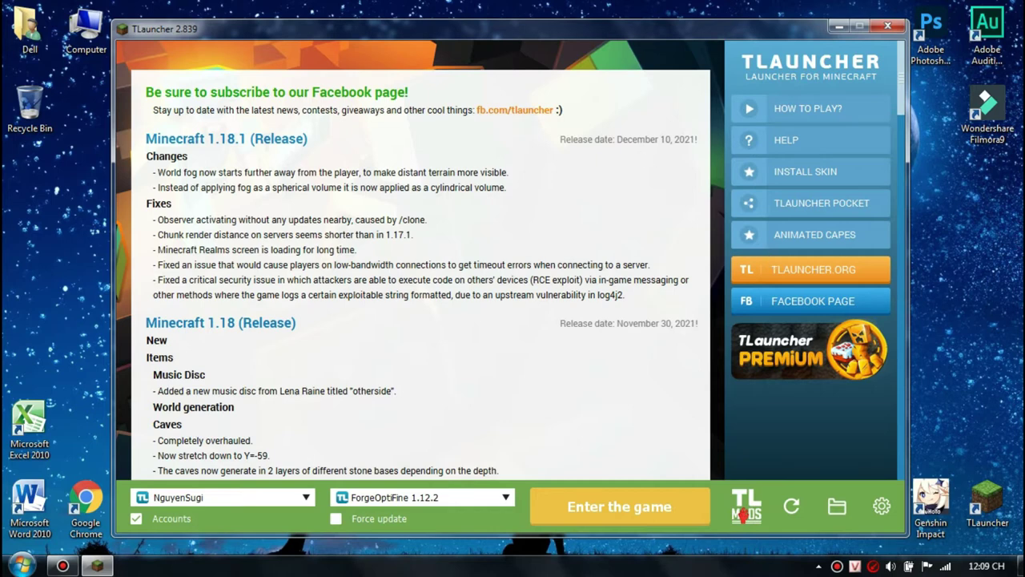
right_click(997, 197)
left_click(996, 238)
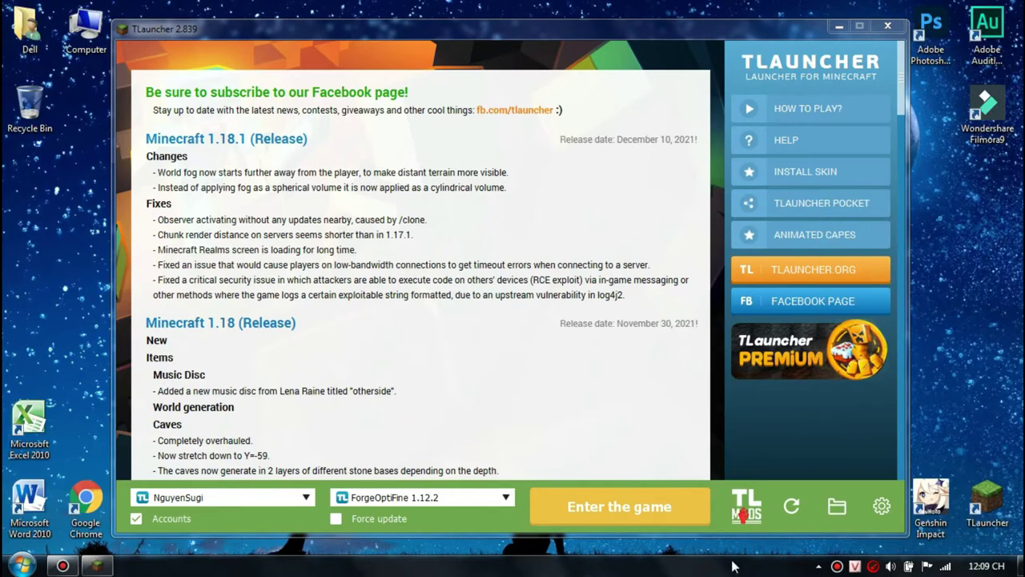
Launch the game with the selected version and dismiss the Windows color scheme prompt without choosing an option
left_click(659, 519)
right_click(997, 89)
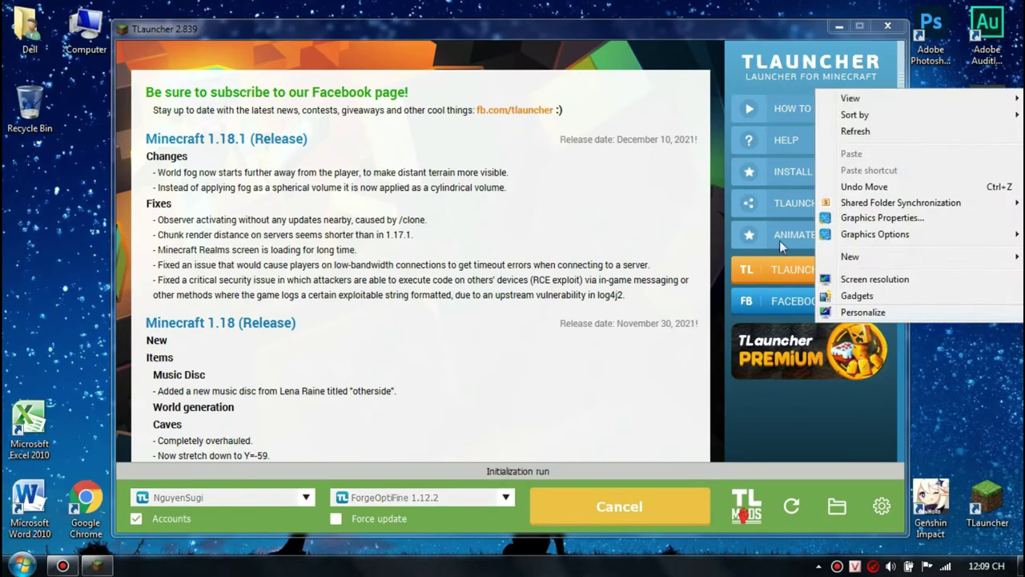
left_click(844, 132)
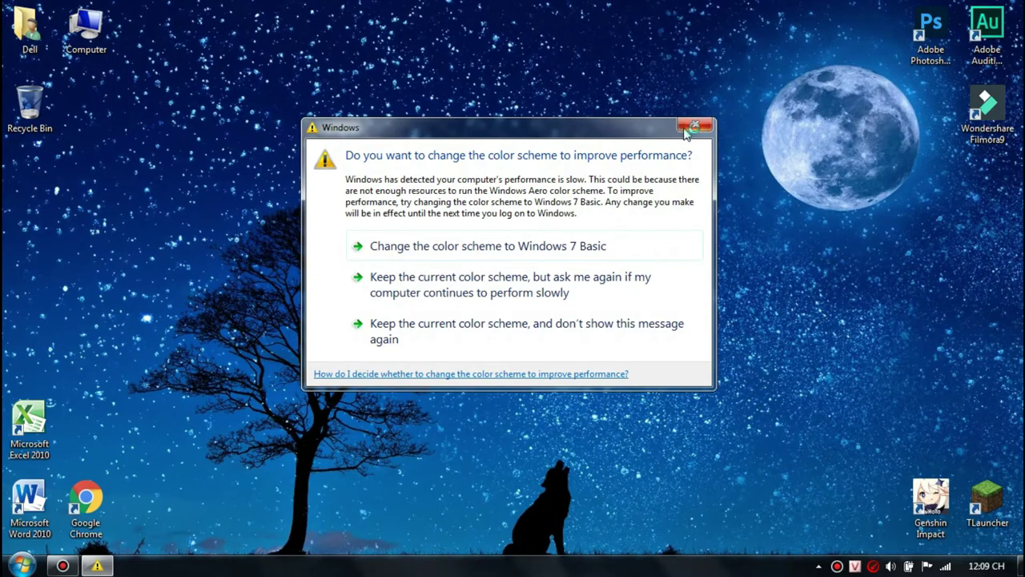
left_click(688, 126)
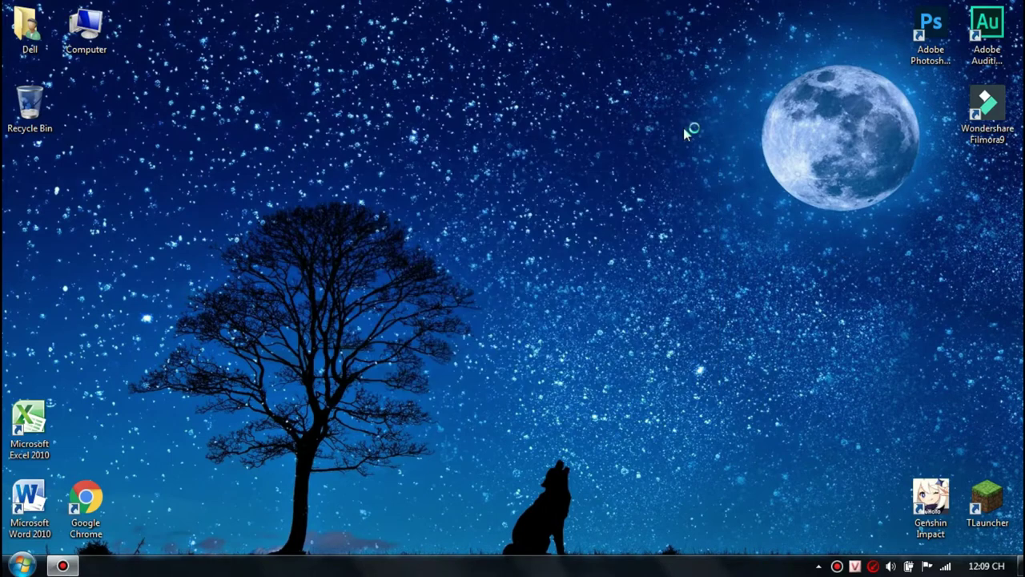
right_click(692, 138)
left_click(730, 181)
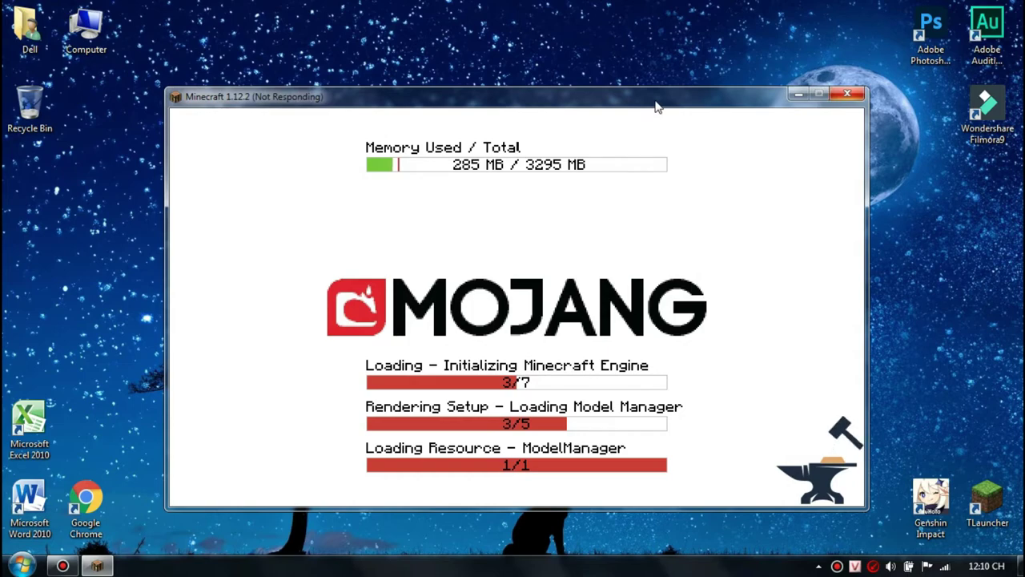
left_click_drag(655, 107, 664, 90)
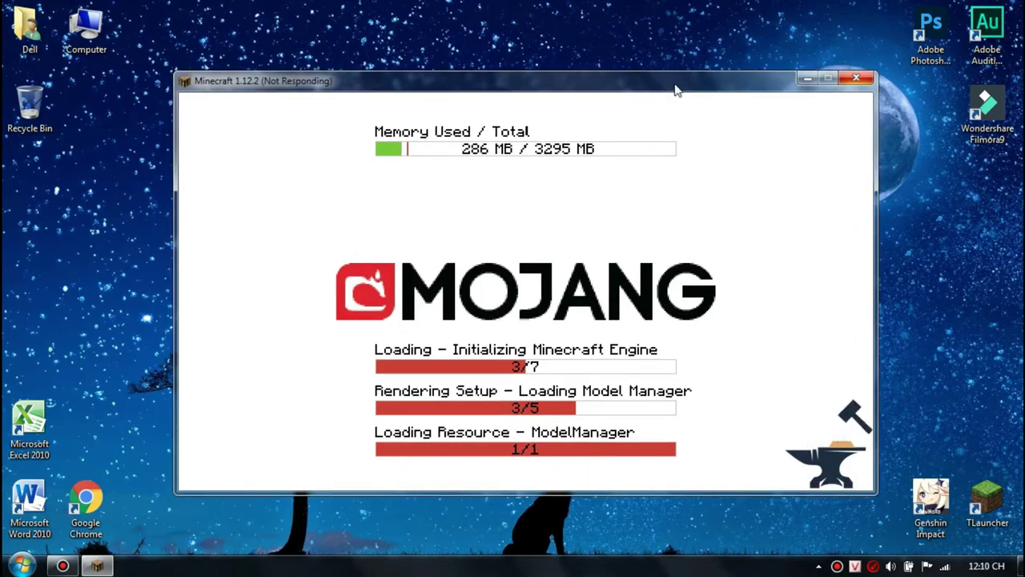
right_click(663, 12)
left_click(688, 54)
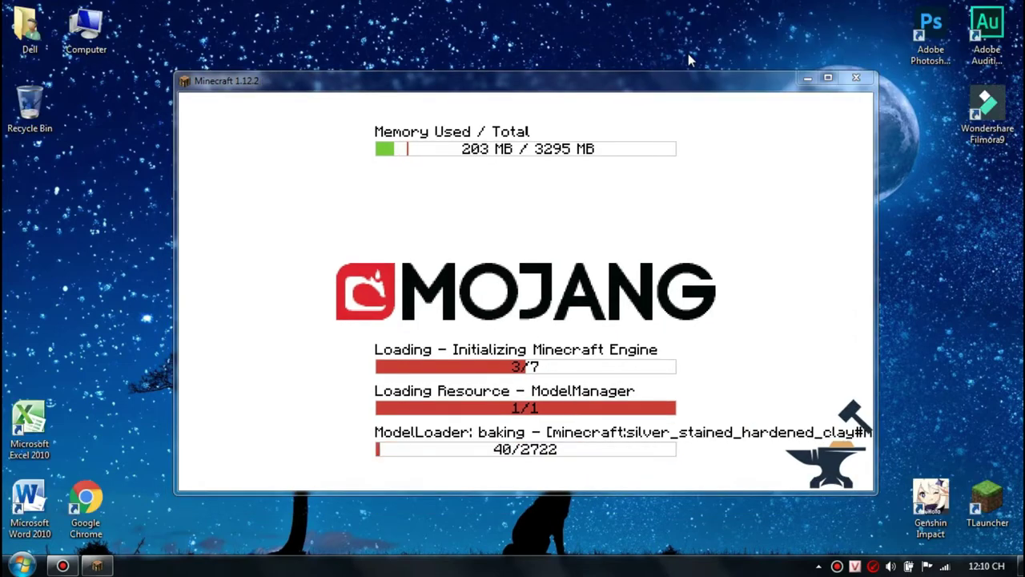
right_click(673, 4)
left_click(698, 44)
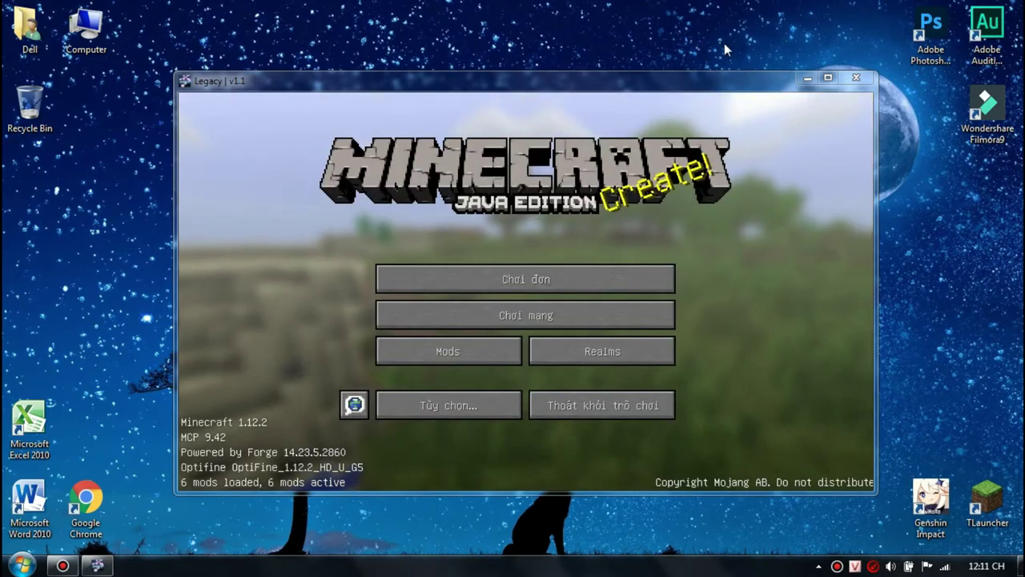
right_click(706, 37)
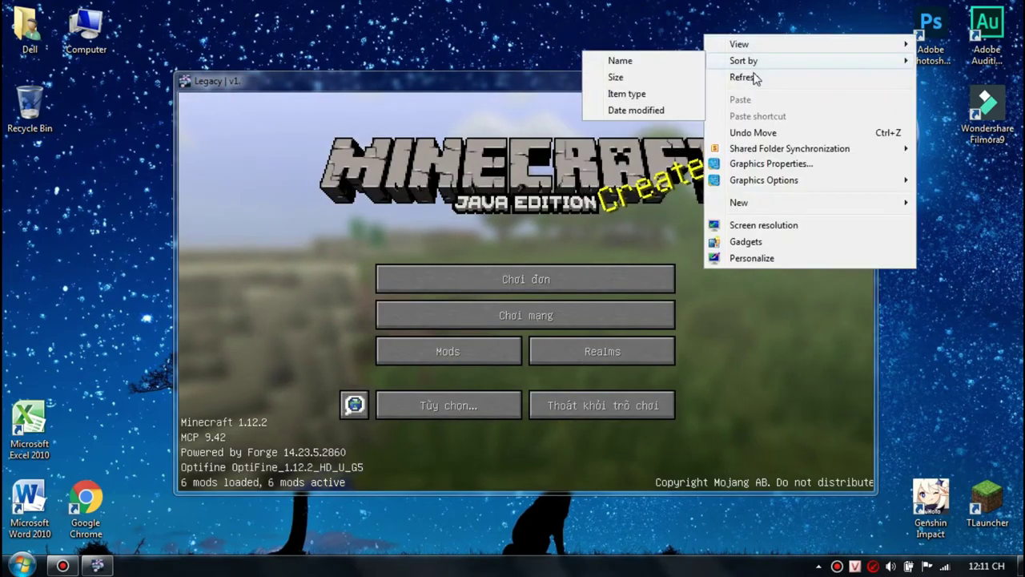
left_click(745, 77)
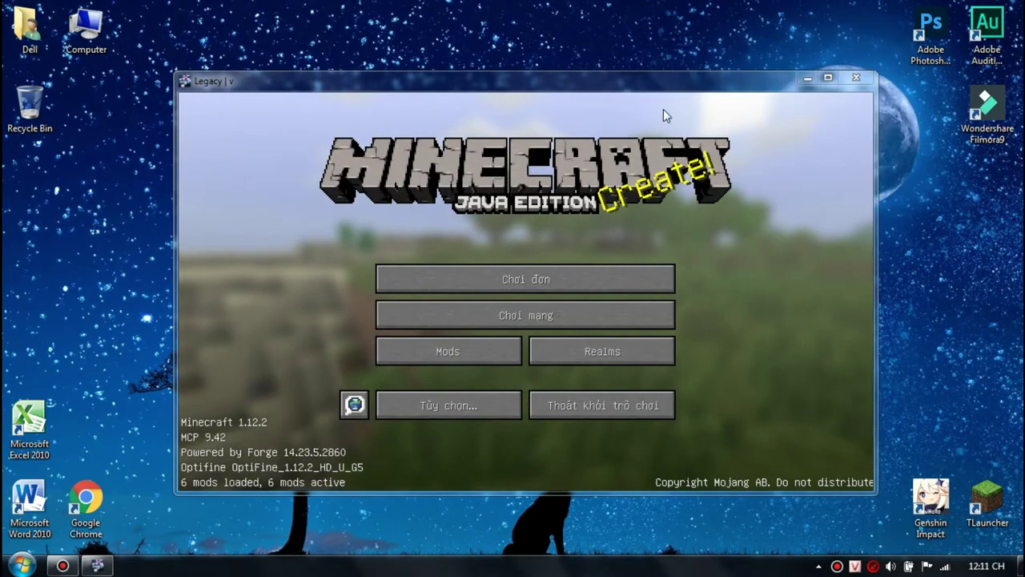
Maximize the Minecraft window, and refresh the multiplayer server list before returning to the title screen
left_click(829, 78)
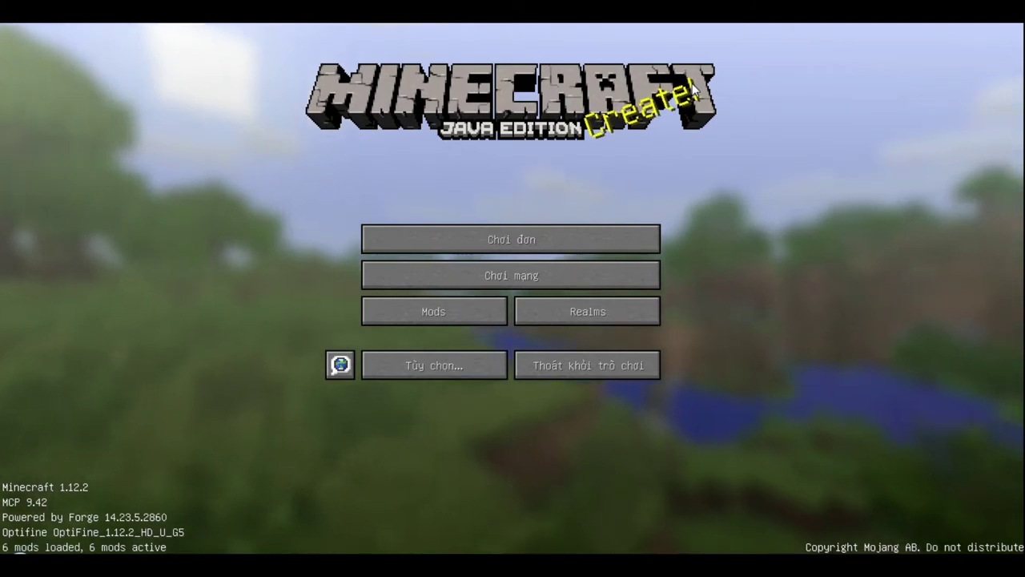
left_click(498, 283)
left_click(607, 528)
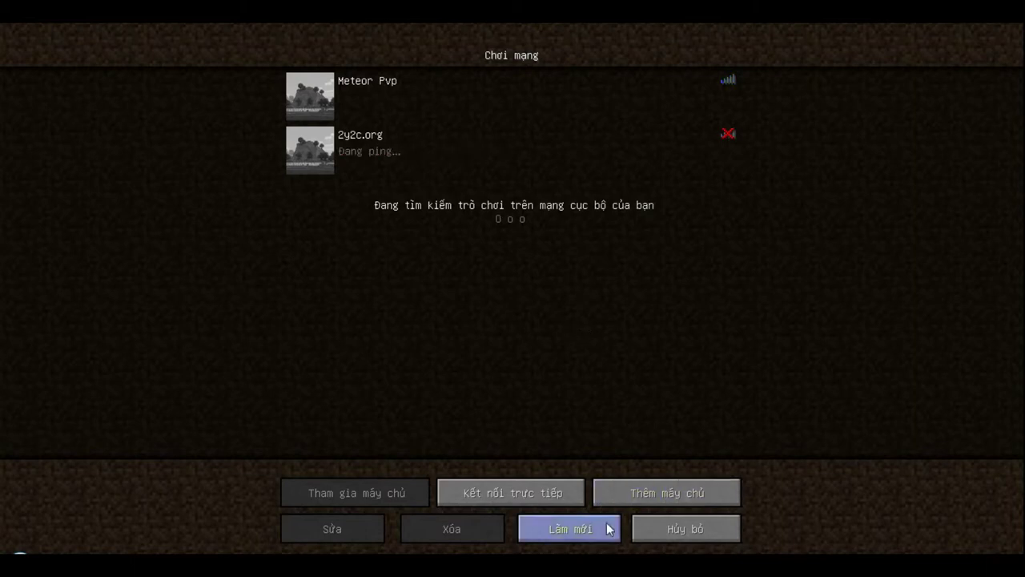
left_click(603, 531)
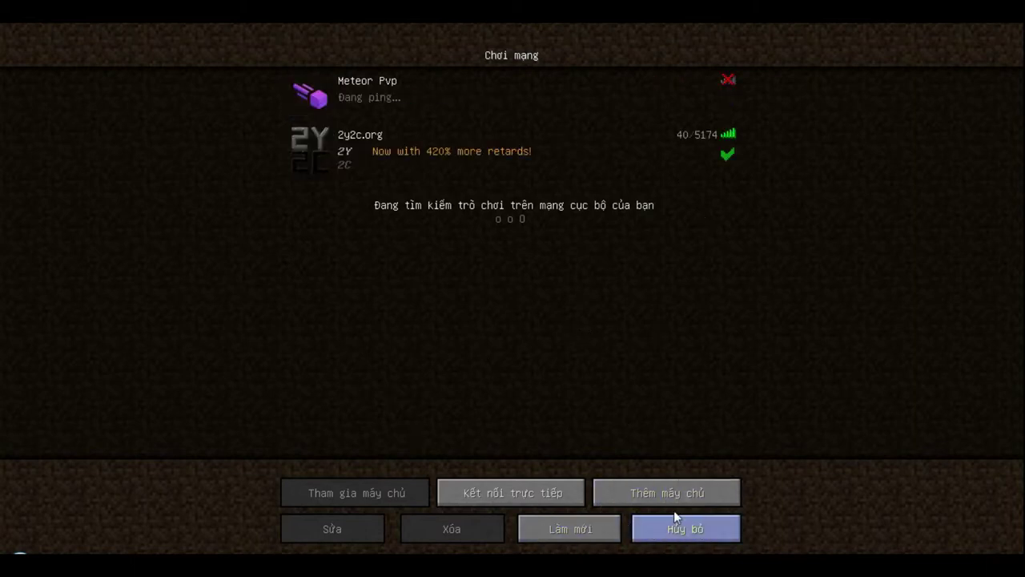
left_click(700, 517)
Create a new singleplayer world named "test hack", keeping the survival game mode
left_click(422, 235)
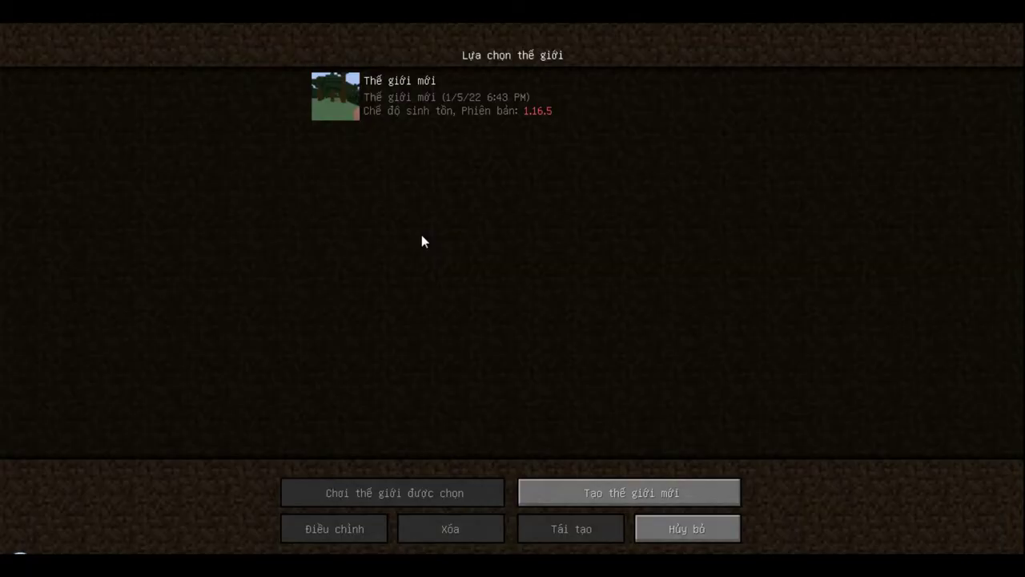
left_click(593, 504)
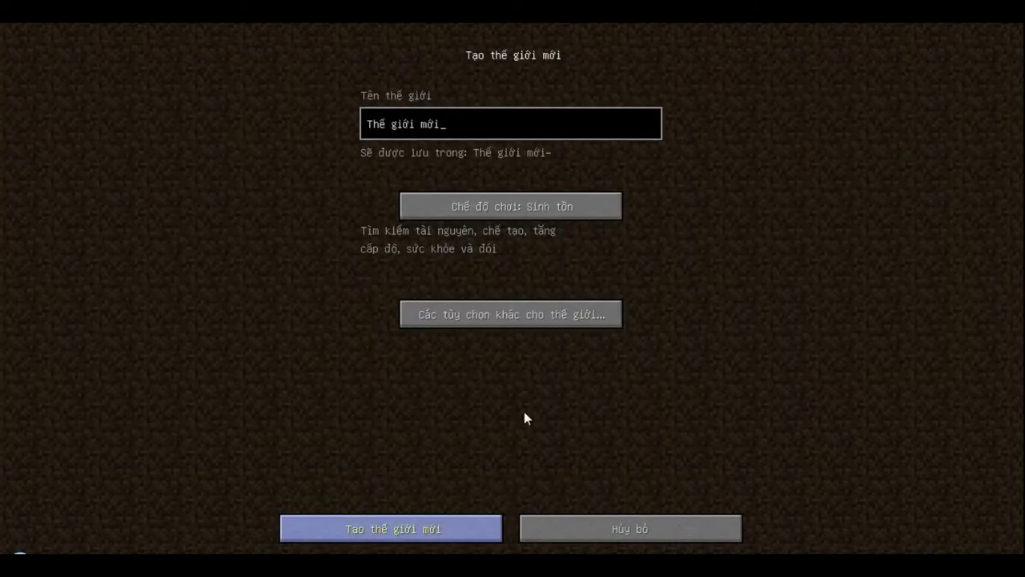
key("BackSpace")
key("BackSpace")
key("BackSpace")
key("BackSpace")
key("BackSpace")
key("BackSpace")
key("BackSpace")
key("BackSpace")
key("BackSpace")
key("BackSpace")
key("BackSpace")
key("BackSpace")
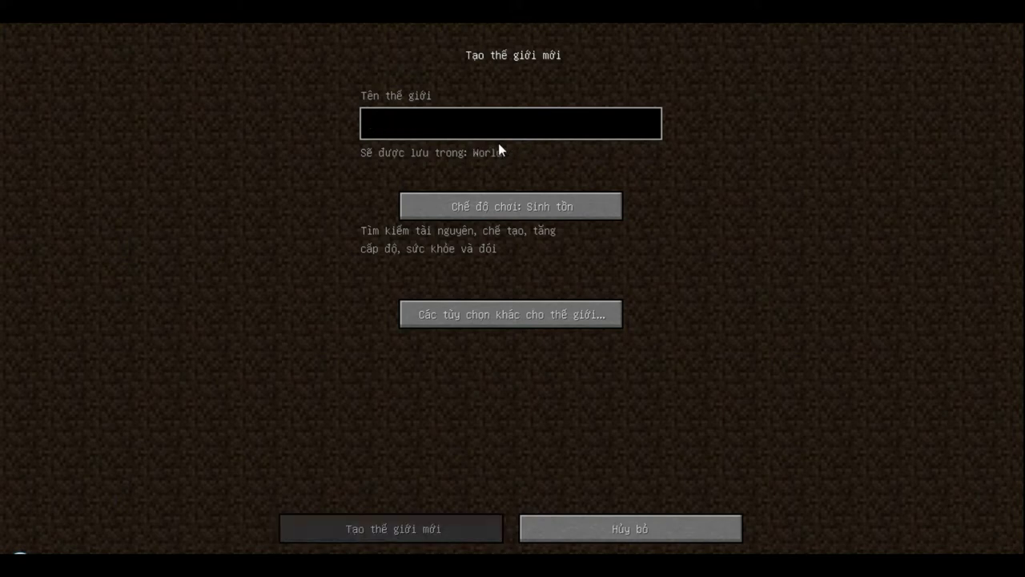
type("se")
key("BackSpace")
key("BackSpace")
type("tết")
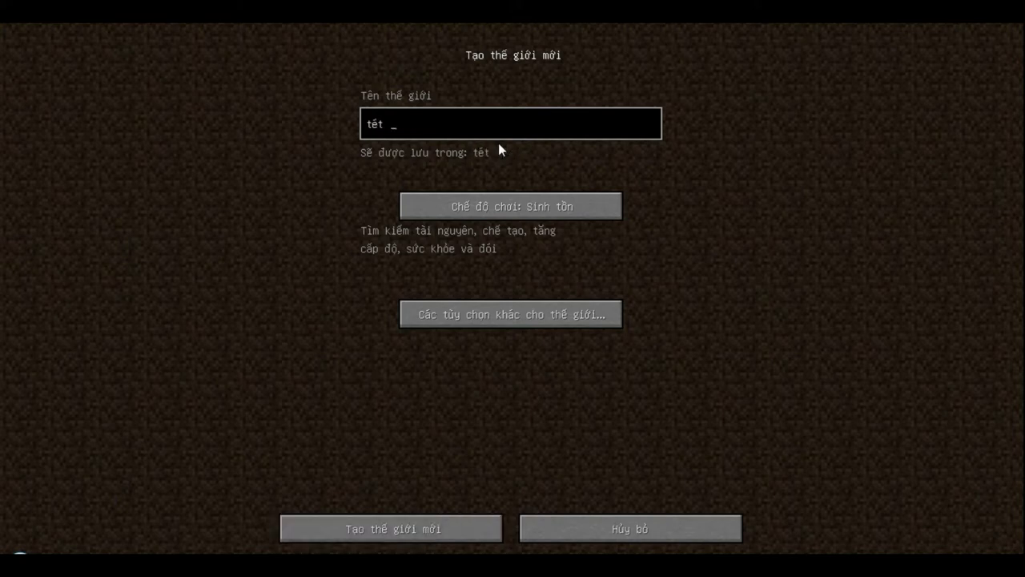
key("BackSpace")
key("BackSpace")
key("BackSpace")
type("est hack")
left_click(440, 525)
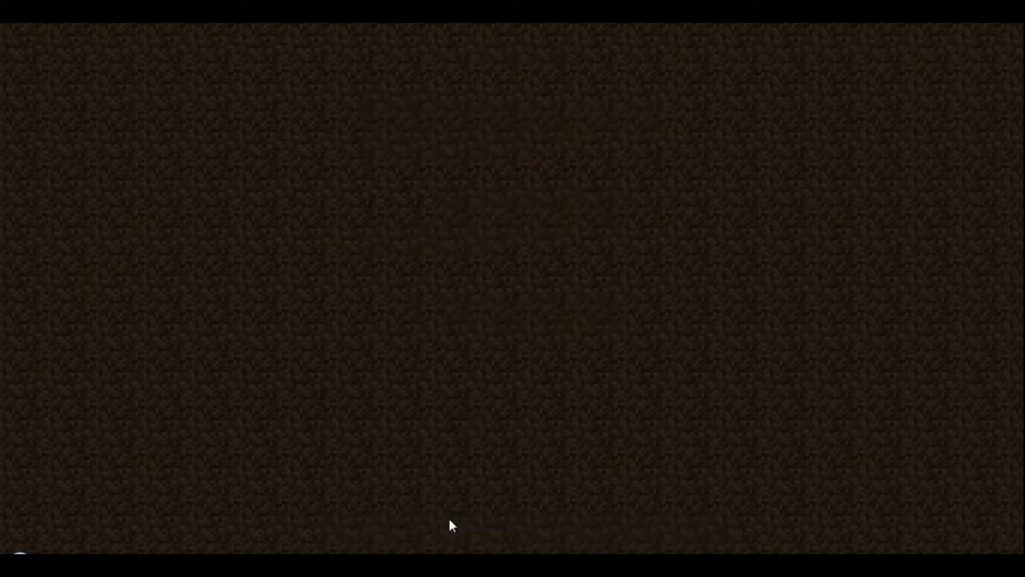